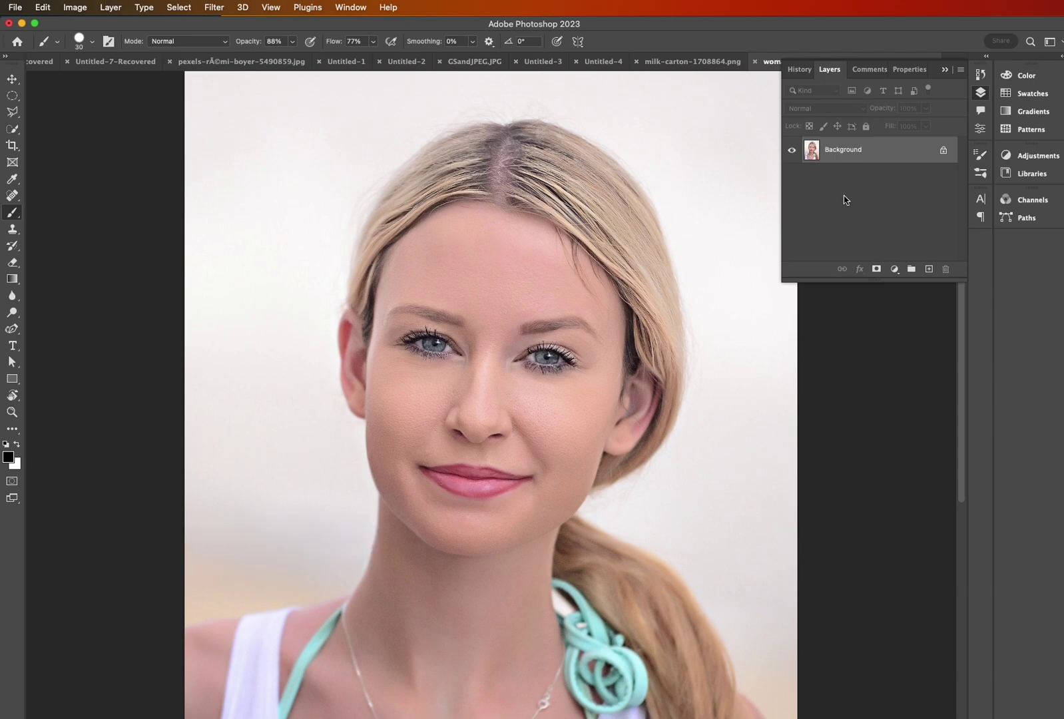
- Create a new Curves adjustment layer named Dodge
click(111, 7)
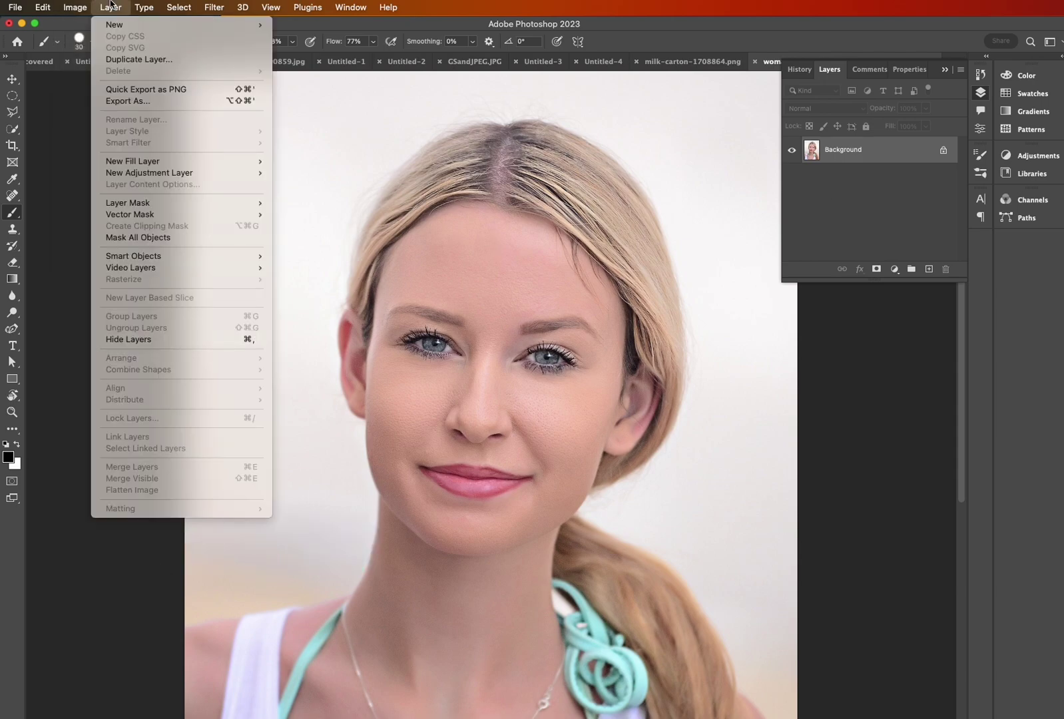
mouse_move(153, 172)
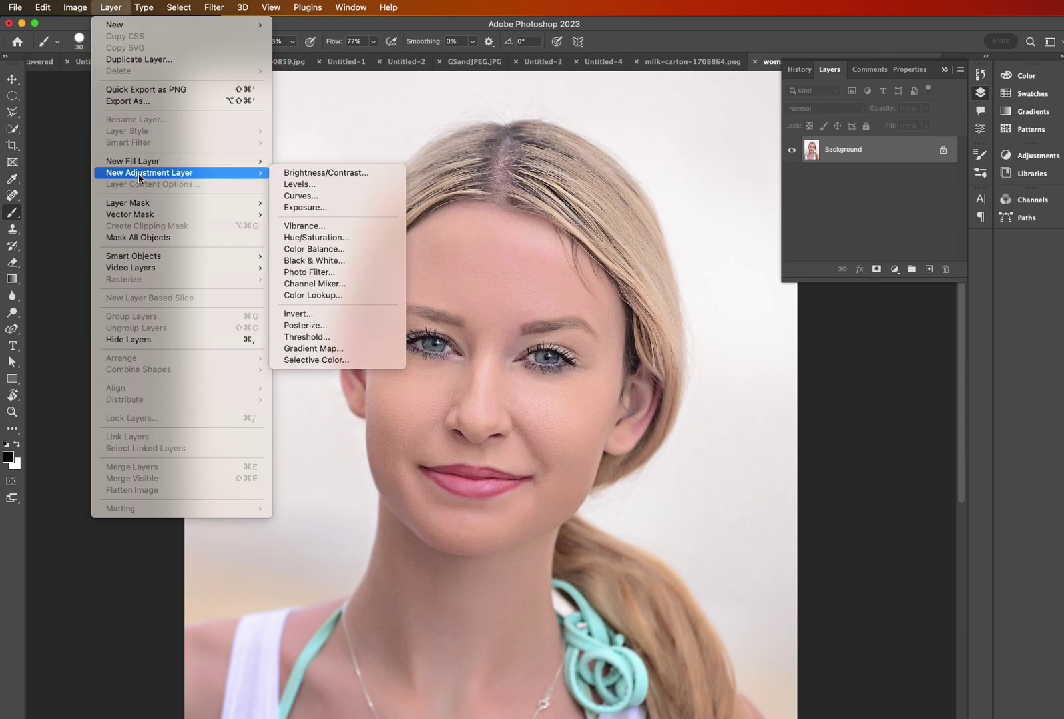
click(367, 202)
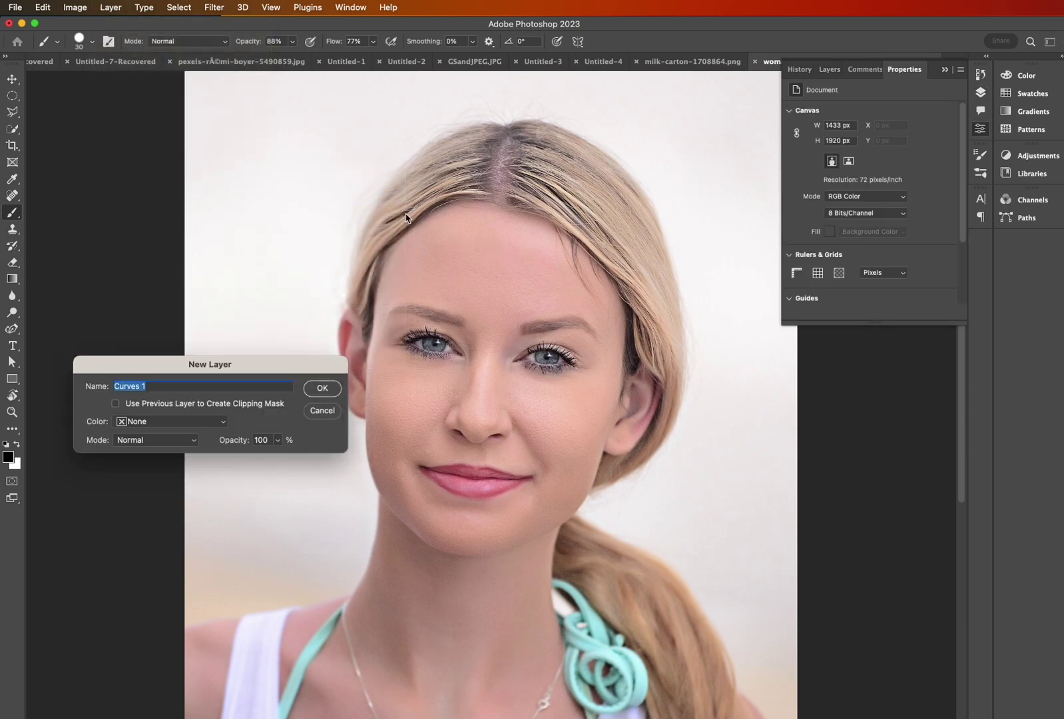
text(D)
key(Return)
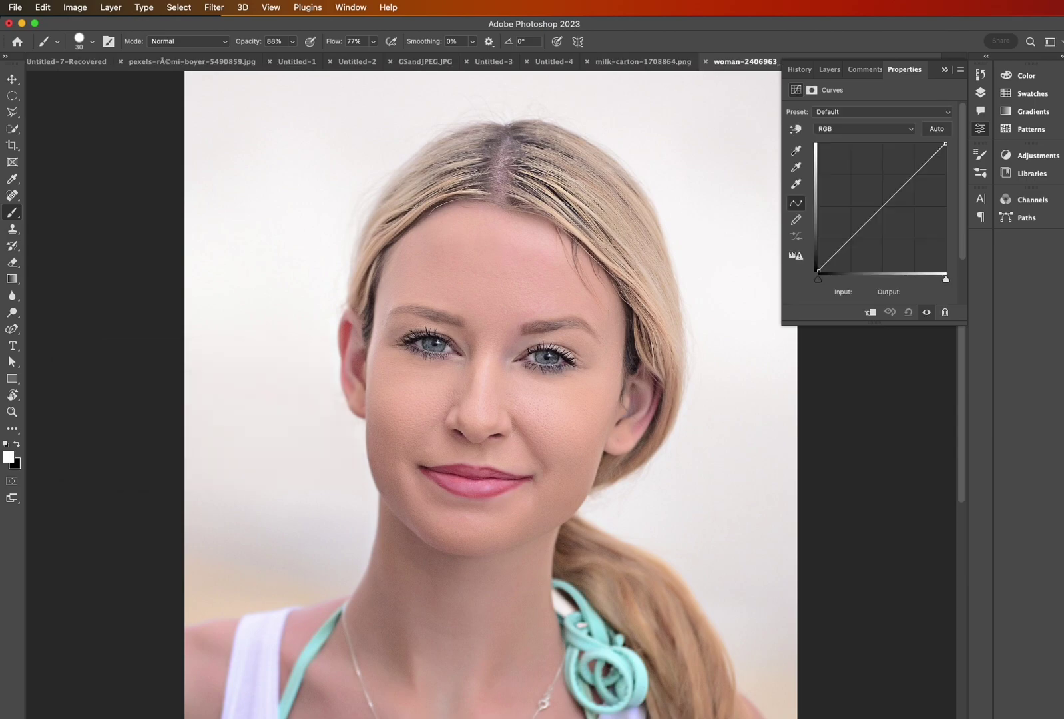
- Raise the Dodge curve's midpoint so the whole portrait brightens
key(x)
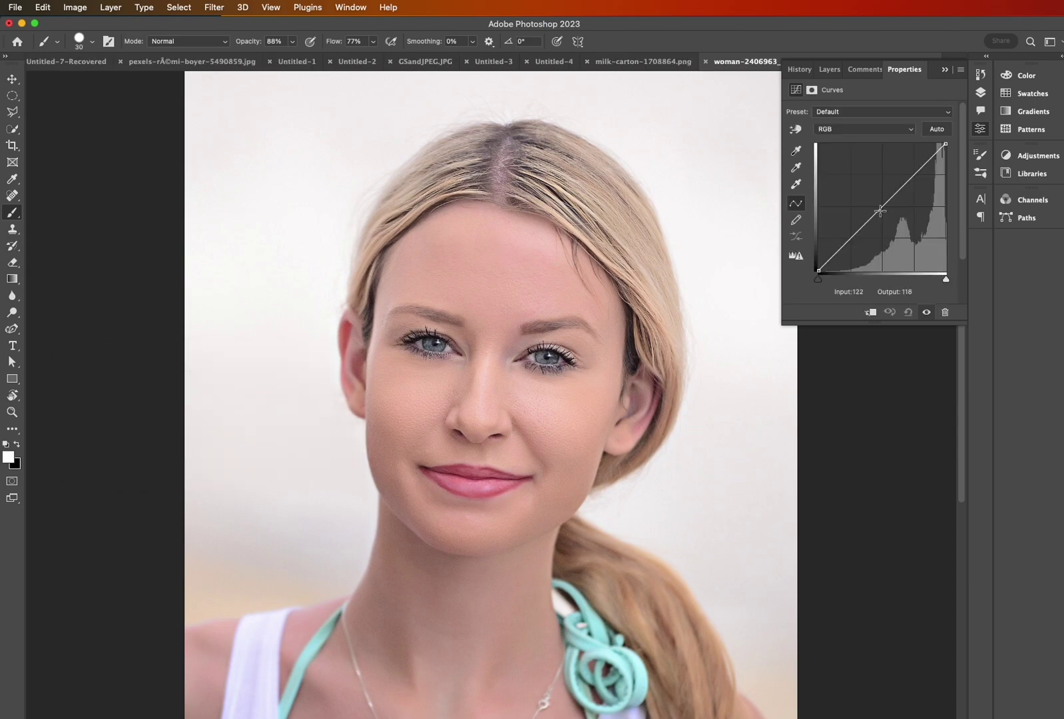
drag(880, 209, 868, 202)
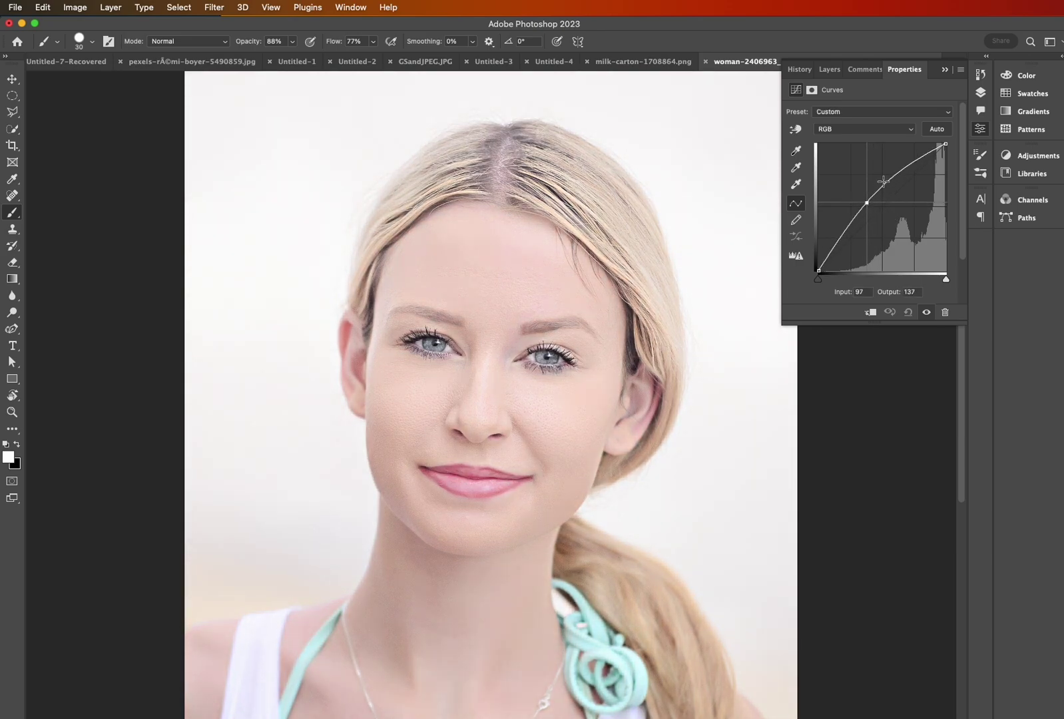
click(868, 203)
click(832, 70)
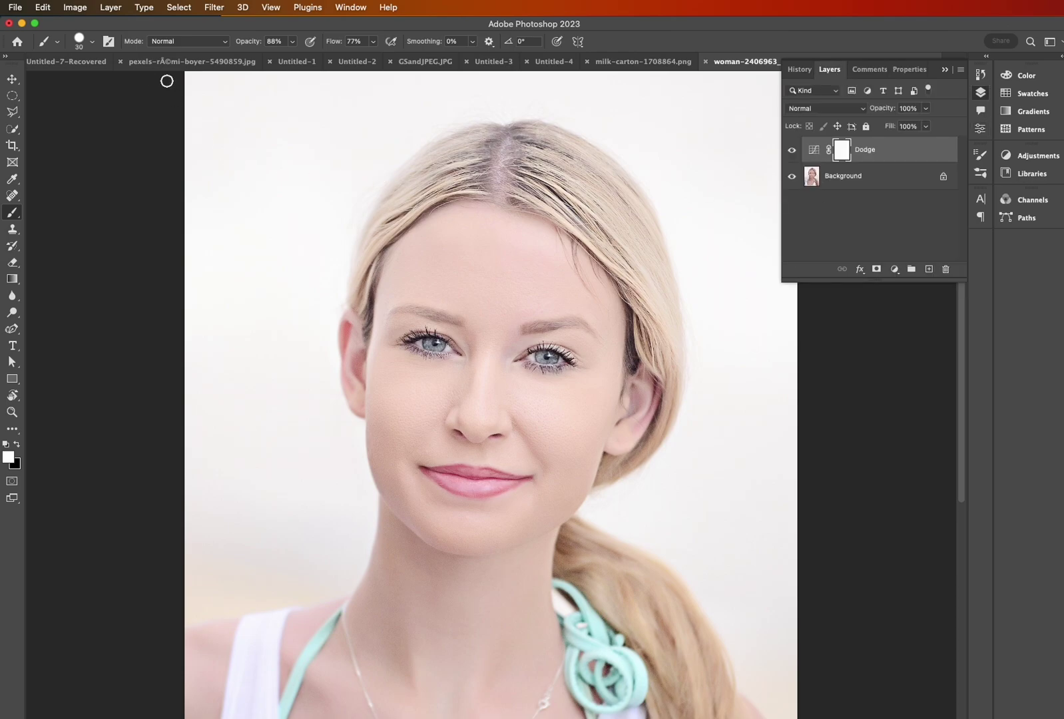
- Add a Curves layer named Burn and drag its curve point down-right to darken the portrait
click(107, 8)
mouse_move(172, 174)
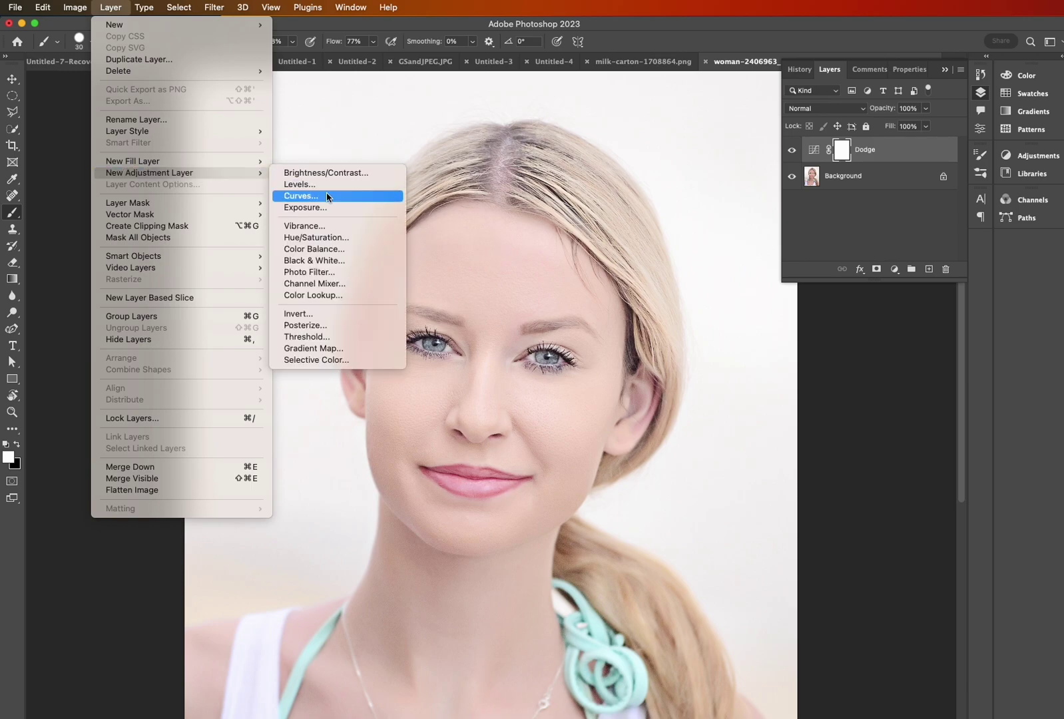
key(Return)
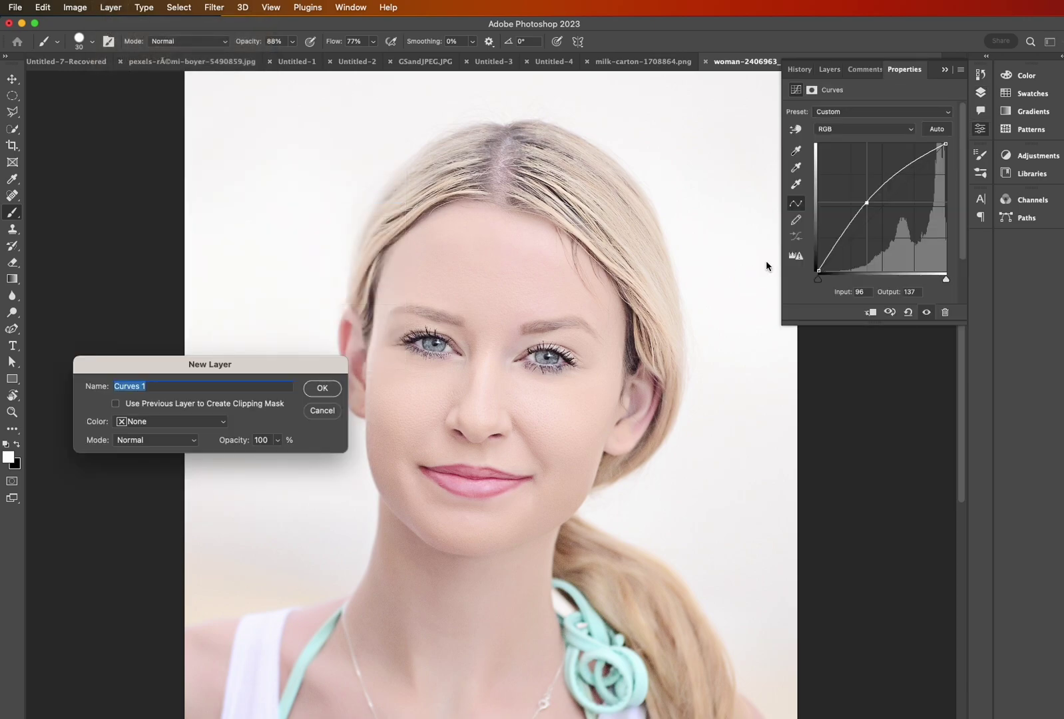
text(Burn)
click(332, 388)
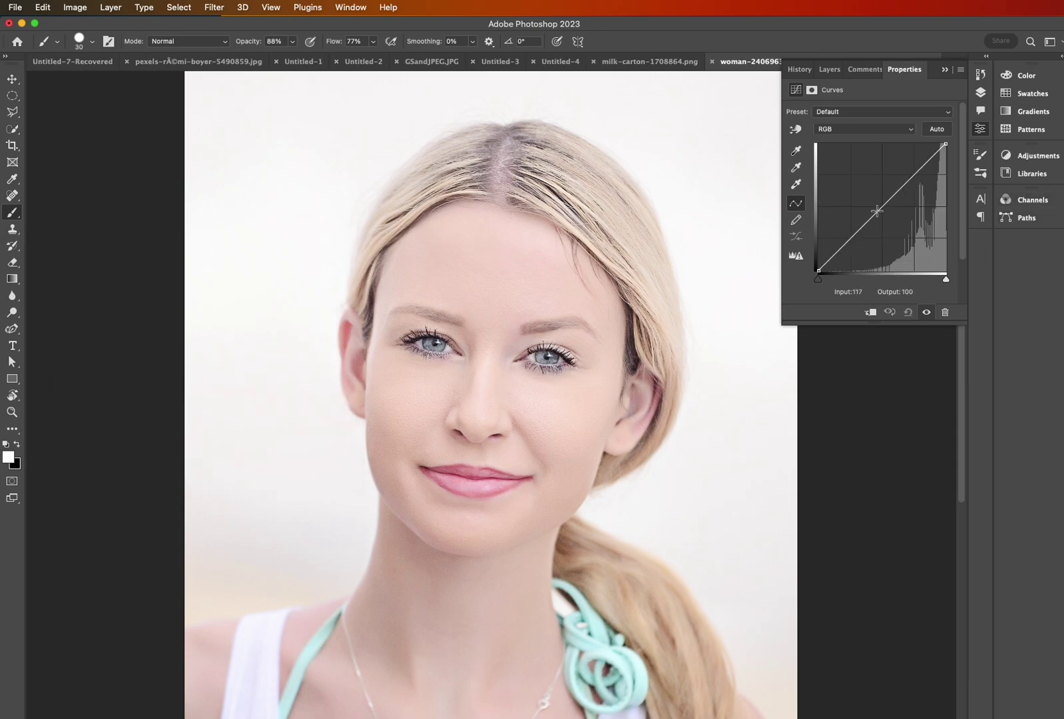
drag(880, 206, 904, 232)
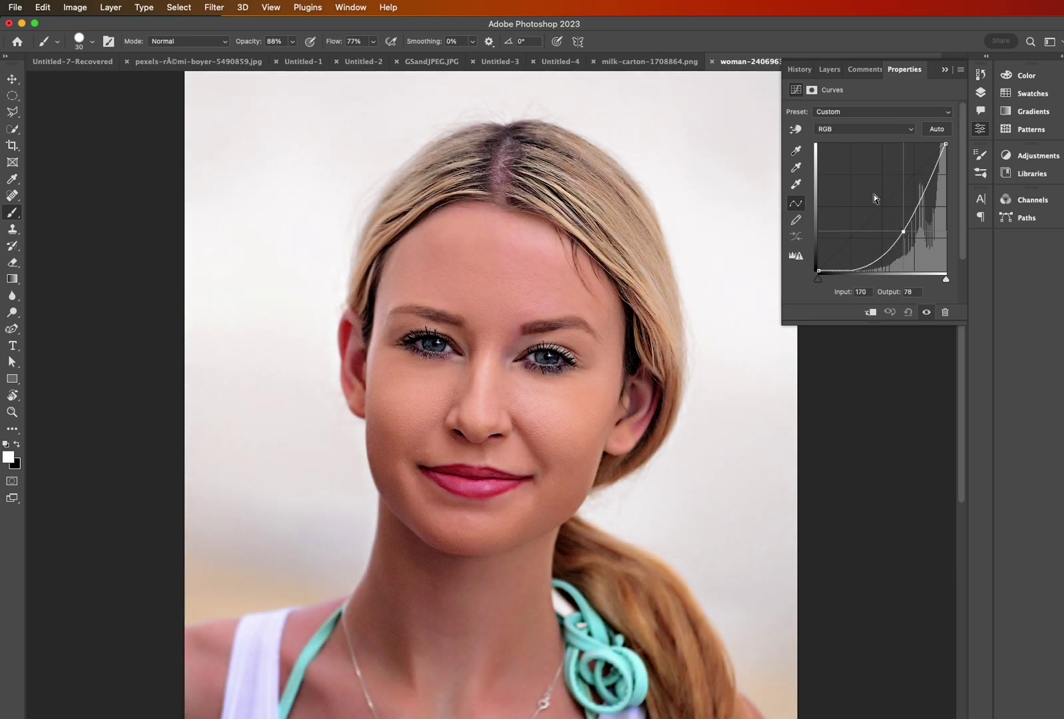
click(829, 69)
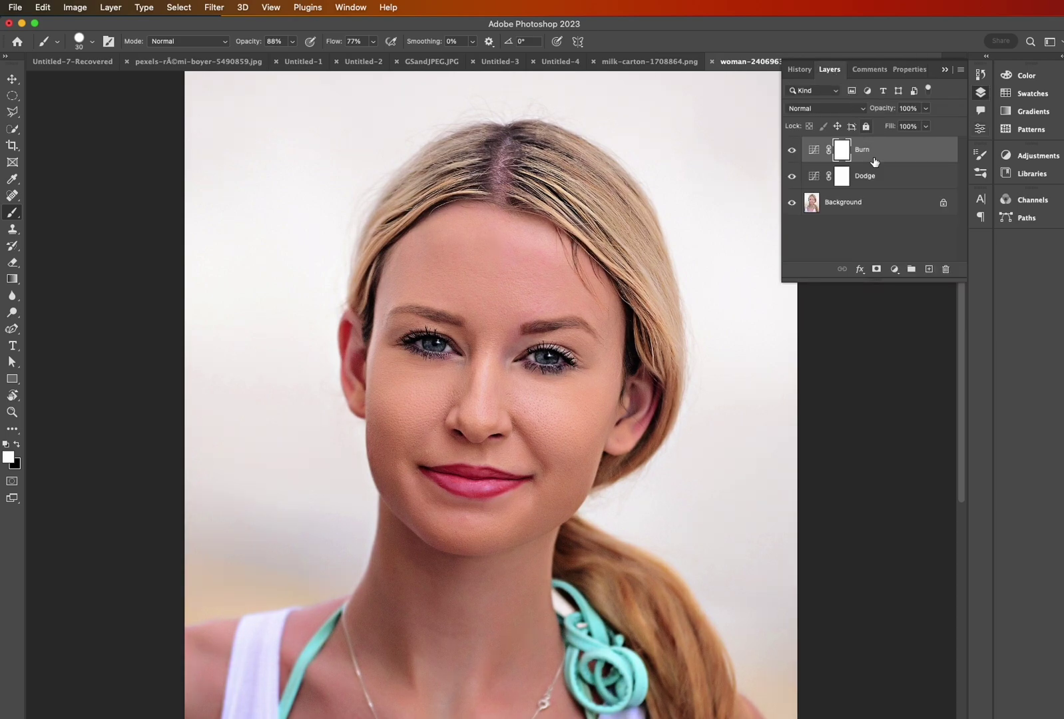
- Invert the Dodge and Burn masks to black with Cmd+I, hiding both curves
click(842, 177)
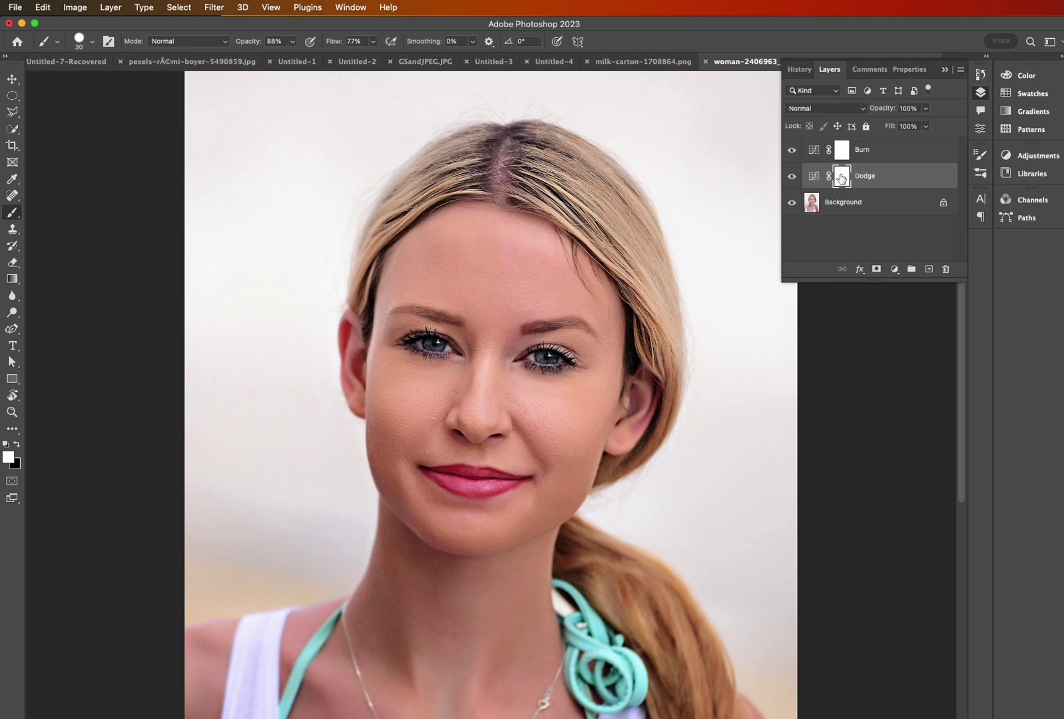
key(super+i)
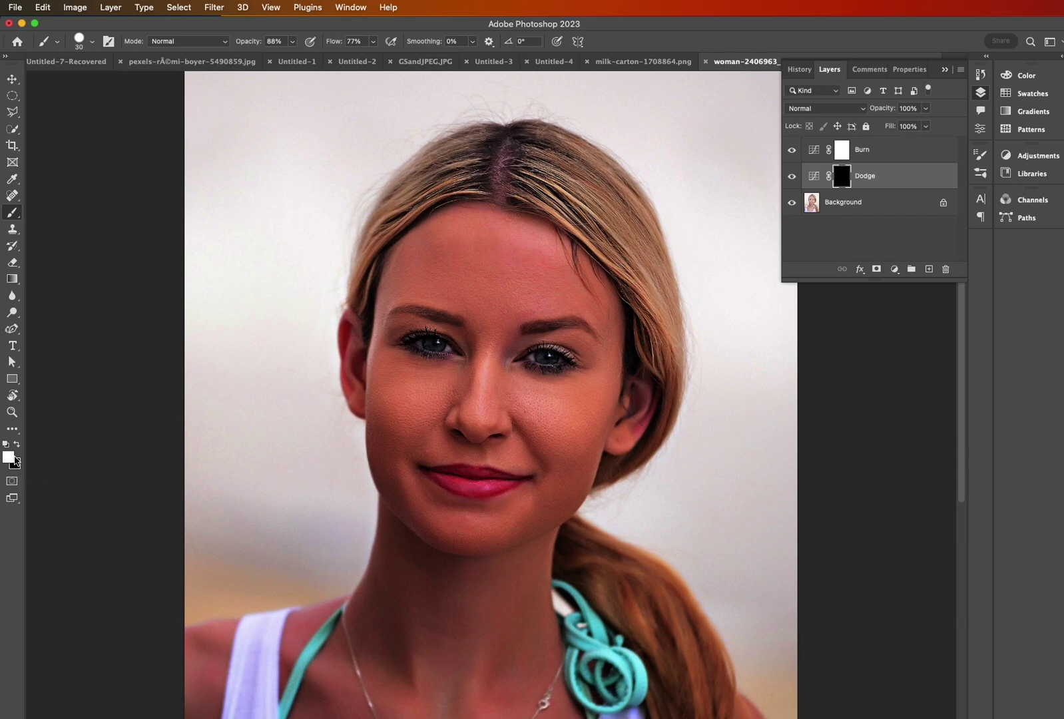
key(alt+])
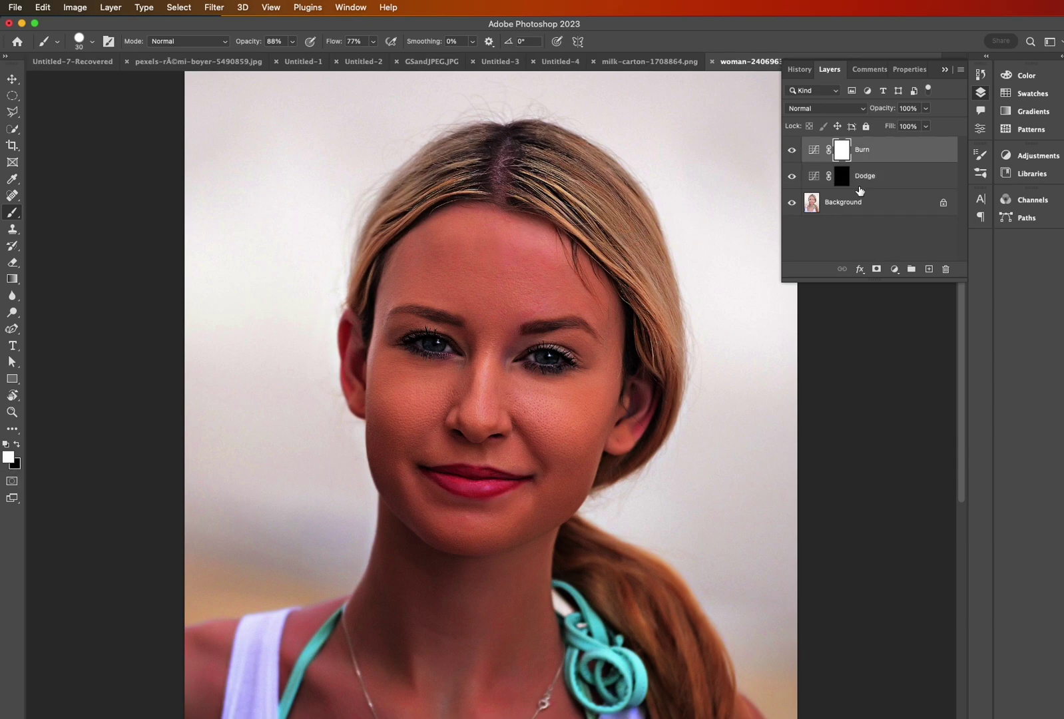
key(super+i)
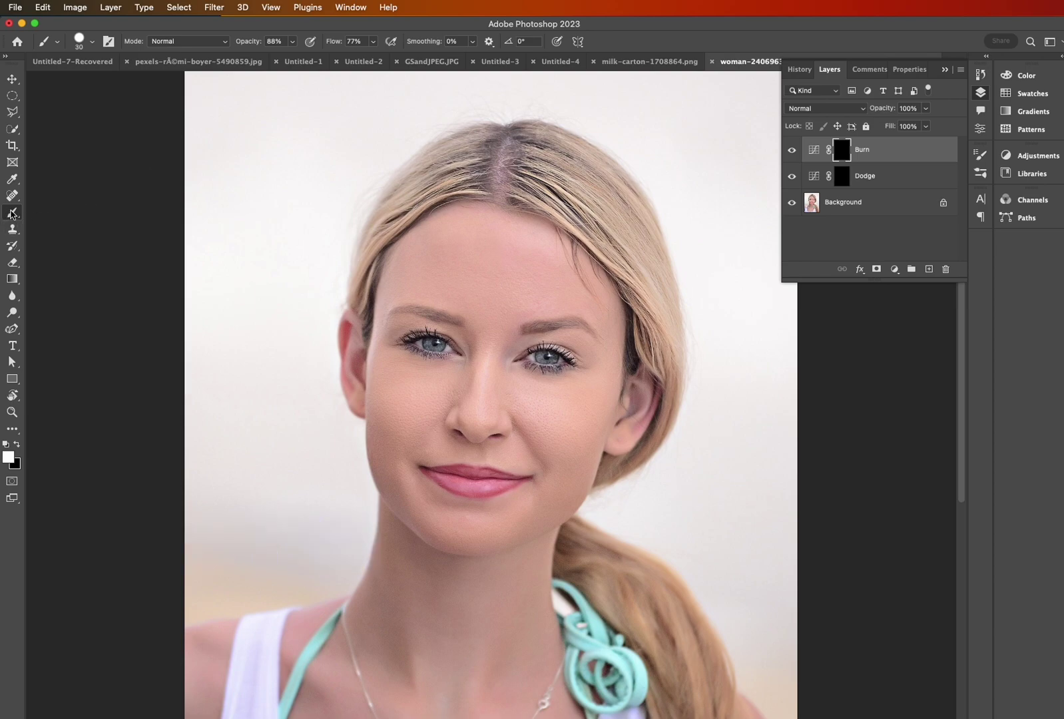
click(93, 42)
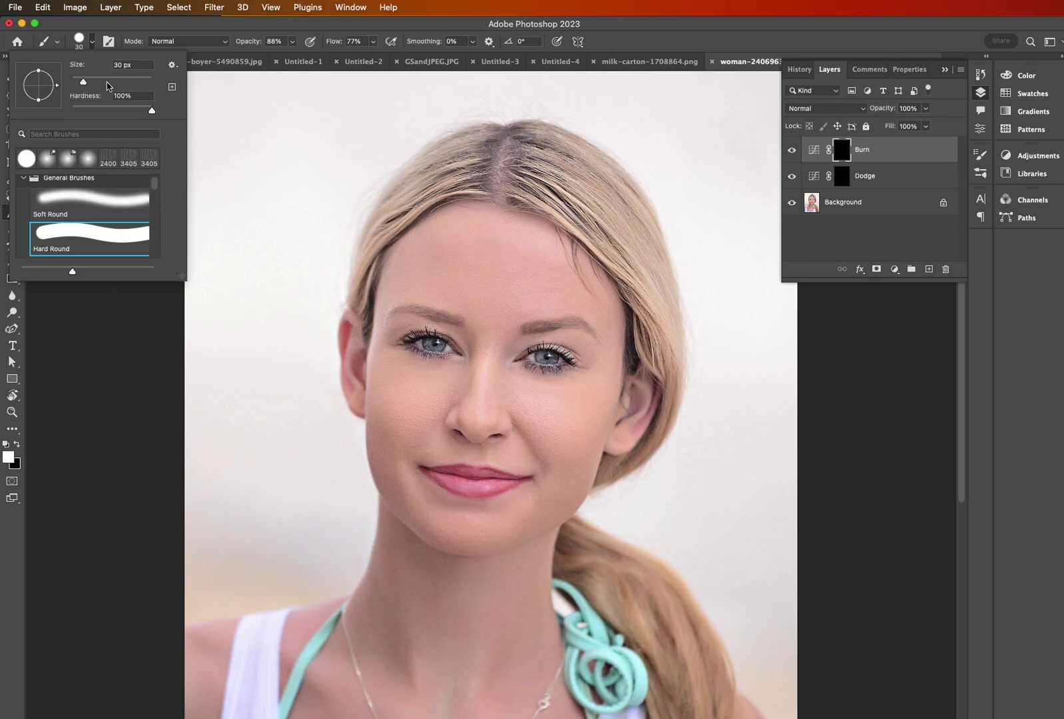
- Paint white on the Burn mask along the jawline and across the lower neck
click(148, 31)
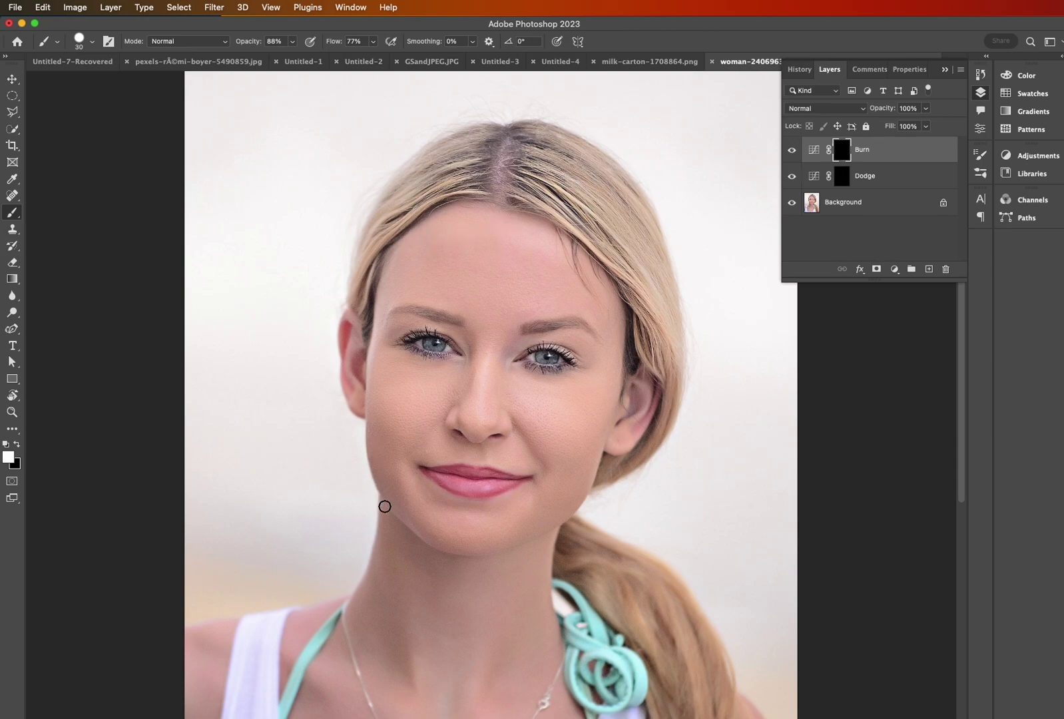
mouse_move(383, 507)
mouse_down()
mouse_move(425, 551)
mouse_move(459, 563)
mouse_move(551, 539)
mouse_move(547, 566)
mouse_move(383, 533)
mouse_move(373, 558)
mouse_up()
key(x)
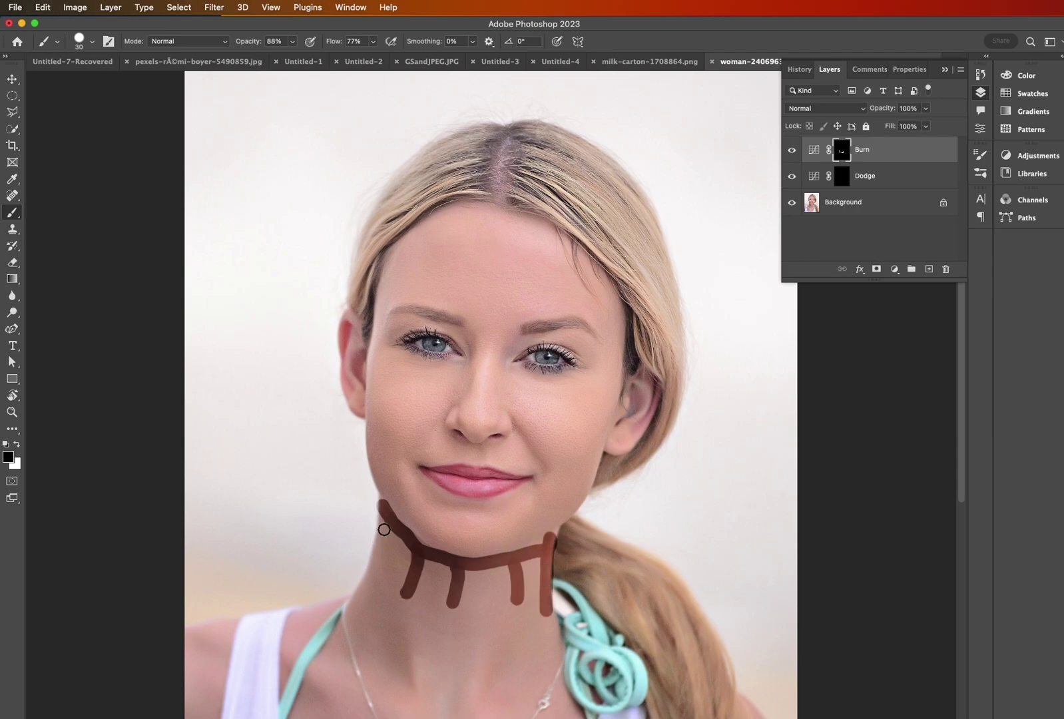
key(x)
key(z)
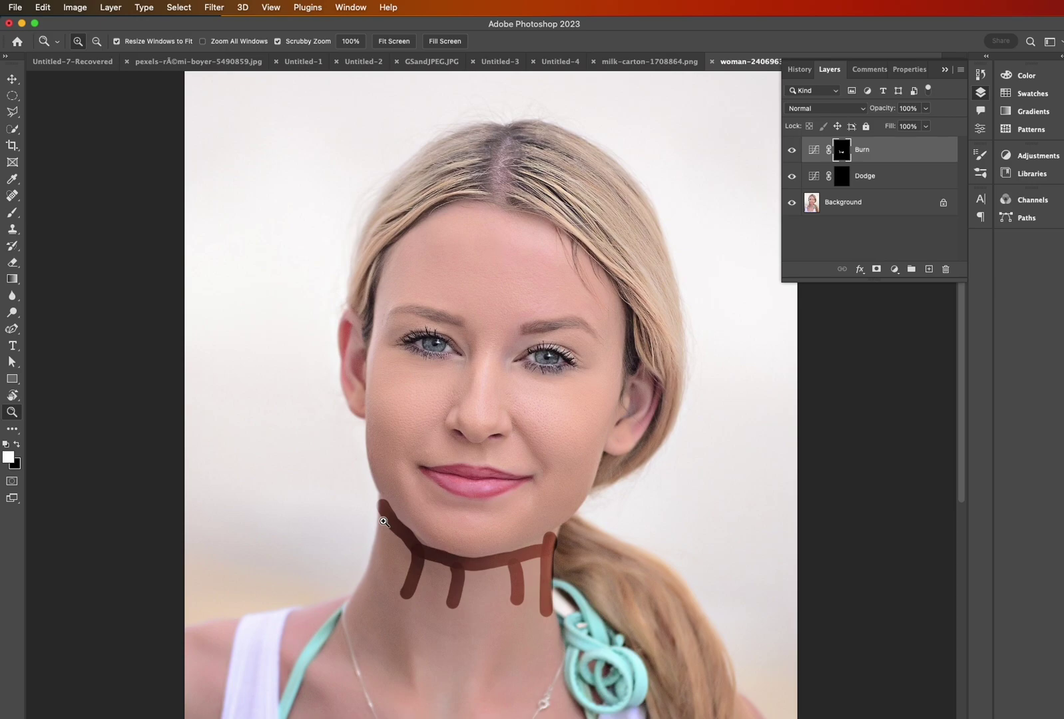
key(b)
drag(383, 521, 370, 576)
drag(396, 654, 410, 695)
drag(451, 662, 445, 698)
drag(506, 661, 498, 706)
- Paint Burn darkening under the left eye, on both cheeks, below the lip and on the forehead
drag(400, 359, 450, 368)
drag(438, 408, 413, 439)
drag(518, 421, 546, 463)
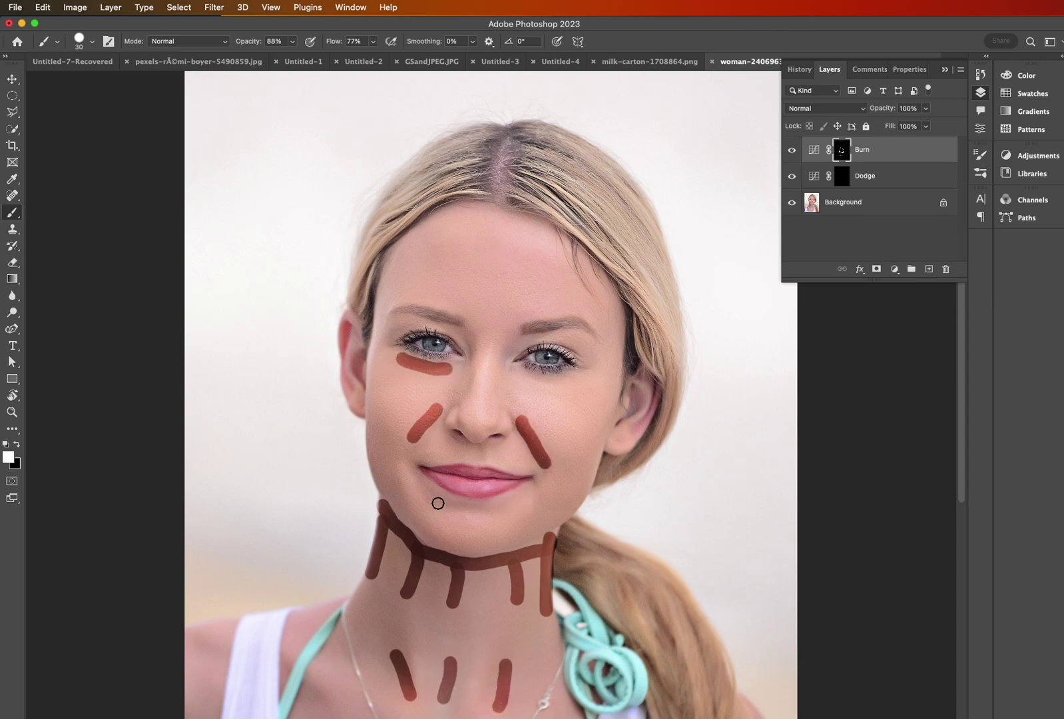
drag(430, 497, 493, 514)
drag(402, 288, 455, 298)
drag(442, 245, 469, 268)
drag(498, 273, 506, 285)
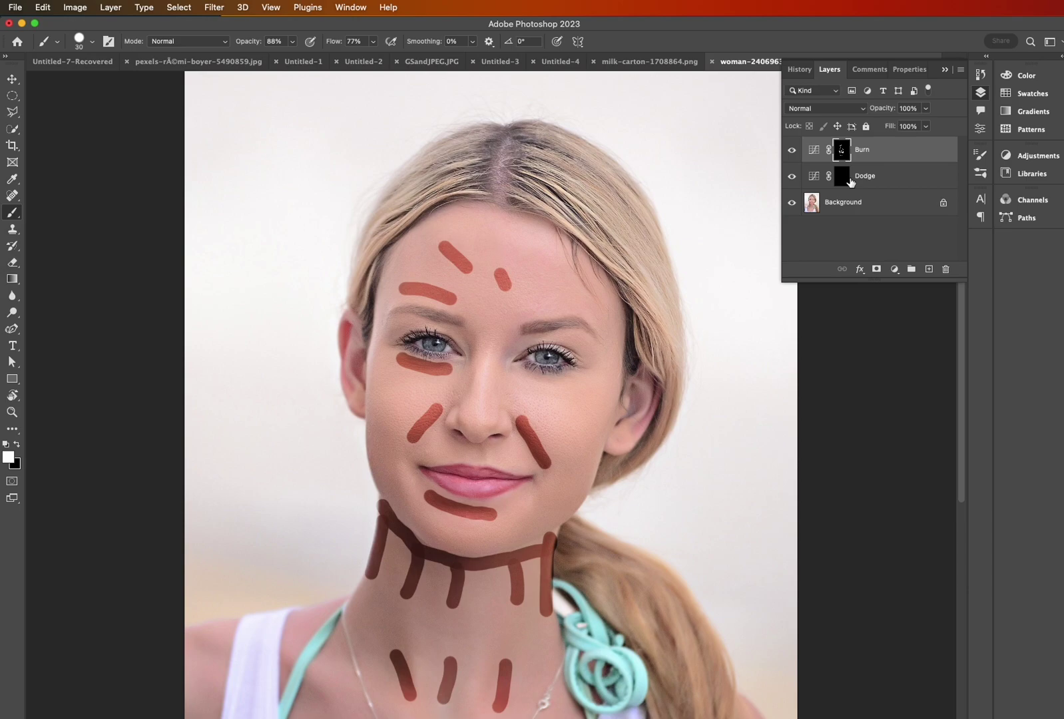
click(843, 182)
- Paint Dodge highlights on the hairline, nose bridge, under-eye cheek, right jaw, left chin and nose
mouse_move(395, 266)
mouse_down()
mouse_move(415, 242)
mouse_move(403, 247)
mouse_move(453, 221)
mouse_move(532, 228)
mouse_move(447, 214)
mouse_move(542, 228)
mouse_move(560, 247)
mouse_move(490, 233)
mouse_move(544, 247)
mouse_move(623, 317)
mouse_up()
mouse_move(497, 331)
mouse_down()
mouse_move(481, 412)
mouse_move(449, 385)
mouse_move(390, 385)
mouse_move(389, 395)
mouse_move(417, 401)
mouse_move(392, 421)
mouse_move(455, 389)
mouse_move(384, 378)
mouse_move(489, 392)
mouse_move(490, 374)
mouse_move(556, 389)
mouse_move(530, 393)
mouse_move(554, 399)
mouse_move(540, 411)
mouse_move(511, 396)
mouse_move(572, 429)
mouse_move(592, 406)
mouse_move(567, 429)
mouse_up()
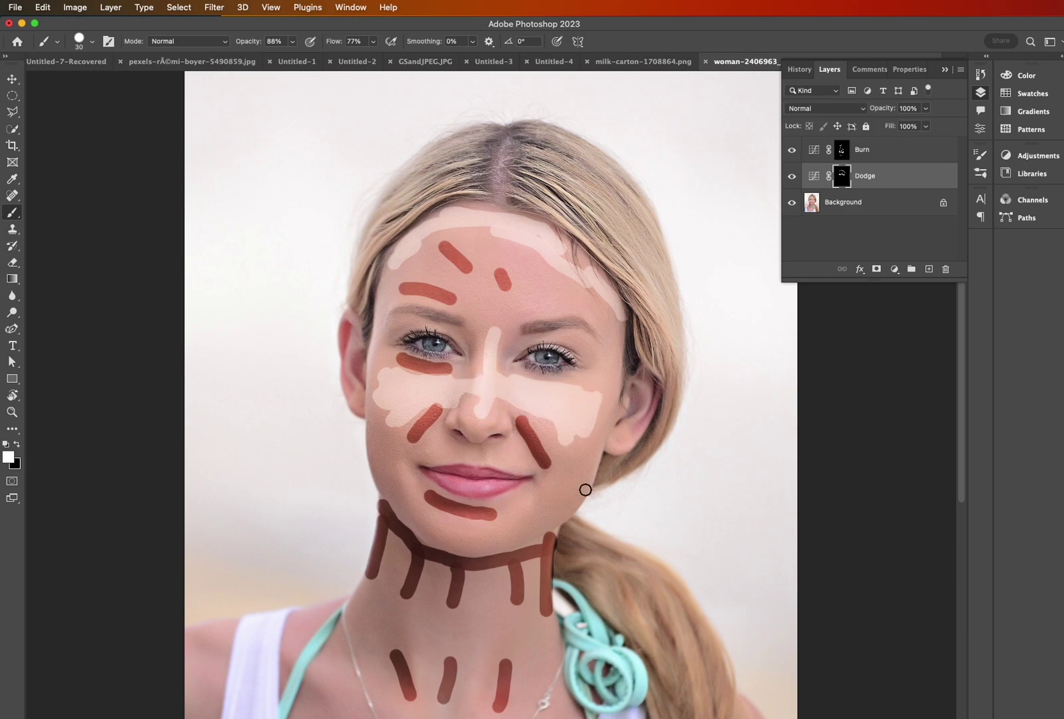
drag(579, 486, 551, 508)
drag(394, 465, 411, 491)
click(475, 426)
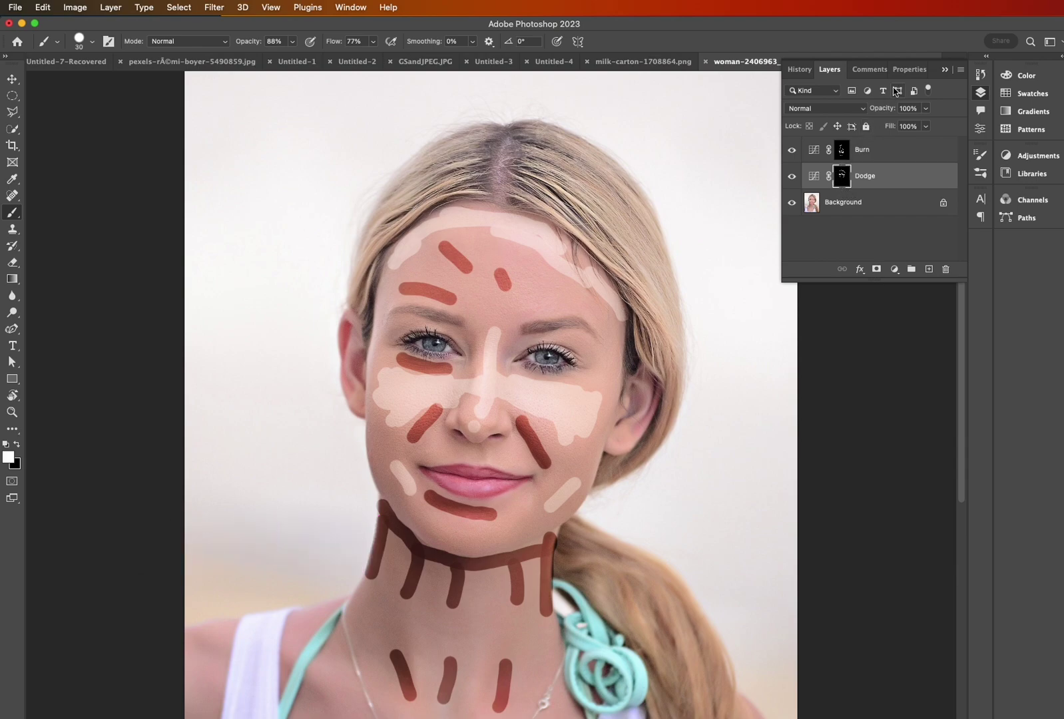
- Feather the Dodge mask to 28.4 px, then select the Burn mask and show its properties
click(913, 70)
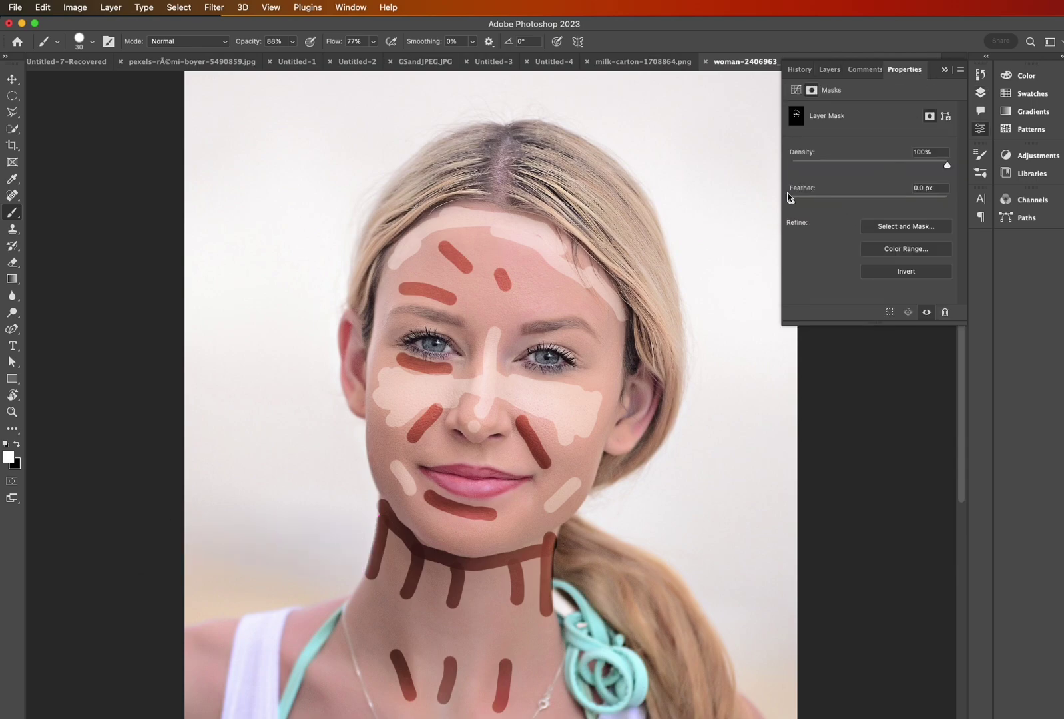
drag(793, 203, 866, 203)
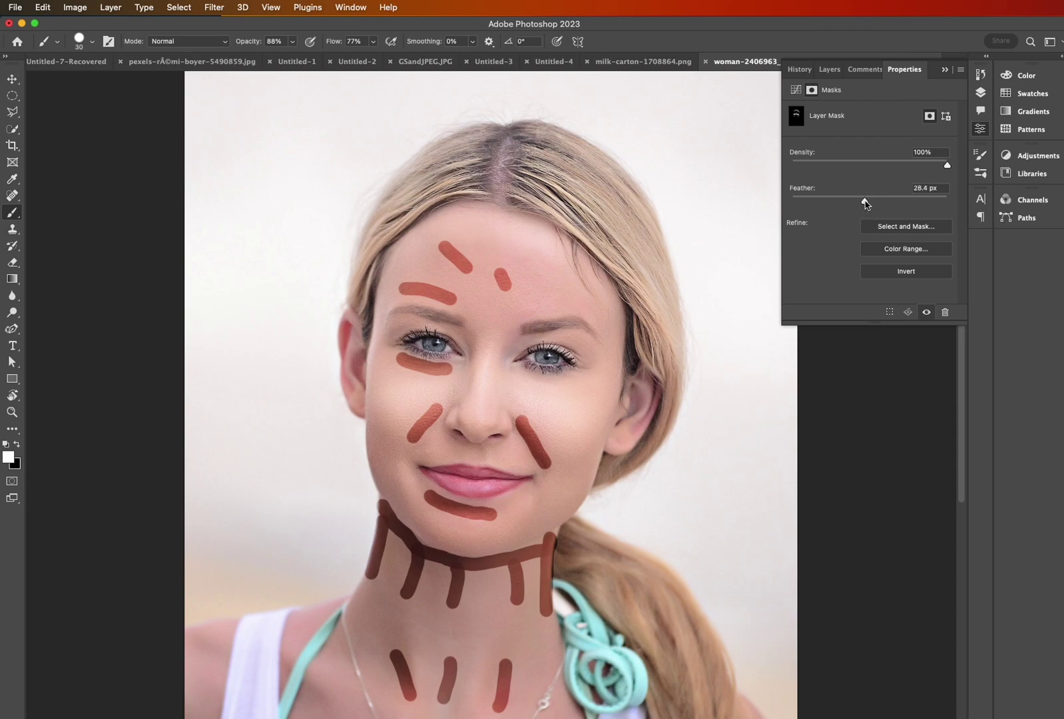
click(830, 69)
click(843, 154)
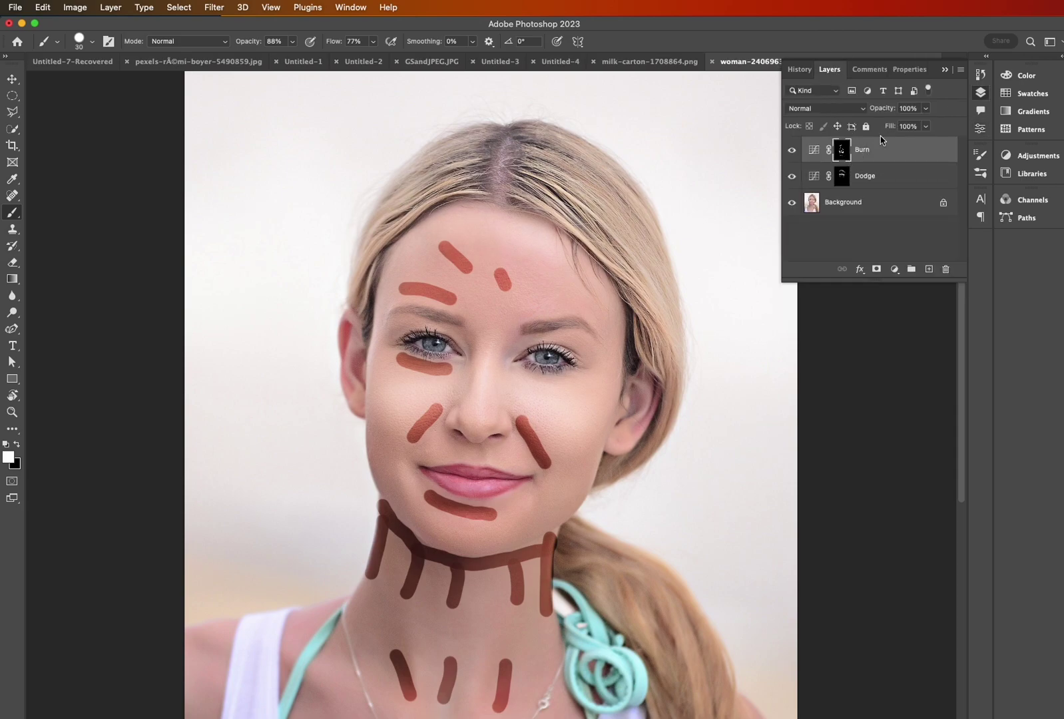
click(912, 70)
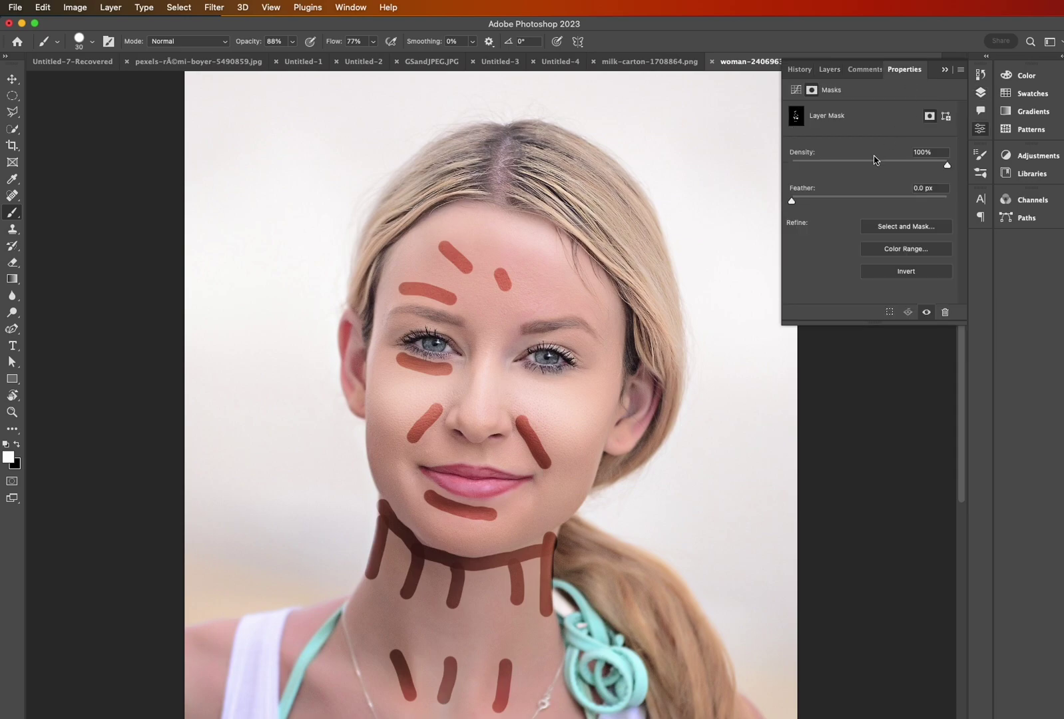
- Set the Burn mask's Feather to 43.8 px and return to the layers list
drag(796, 204, 876, 201)
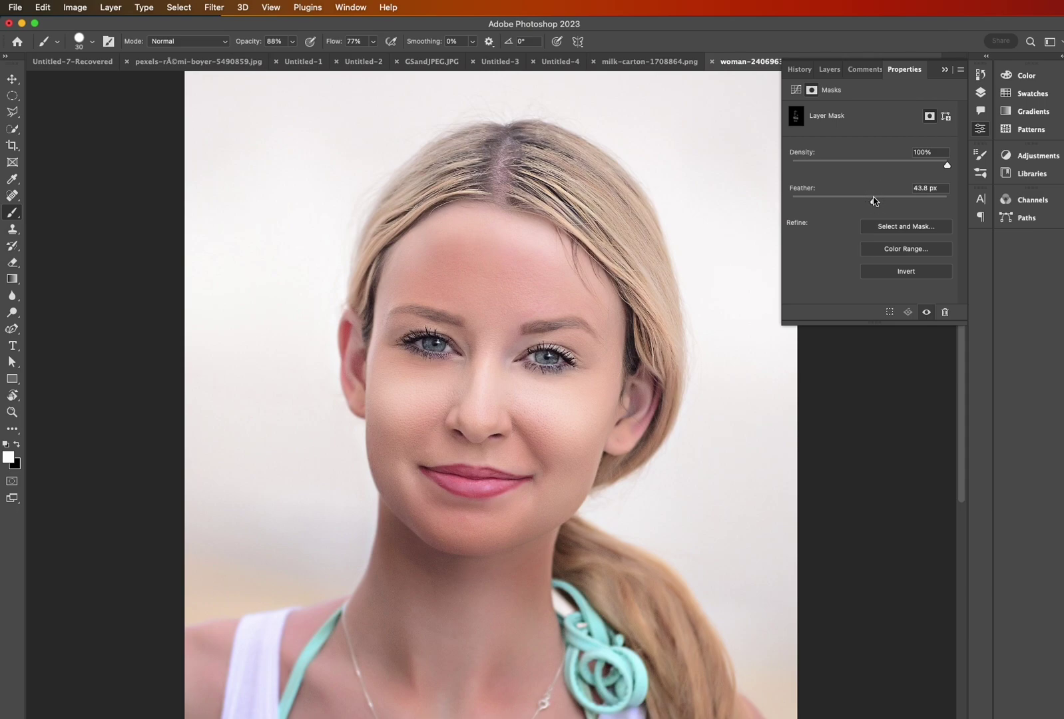
key(x)
key(F7)
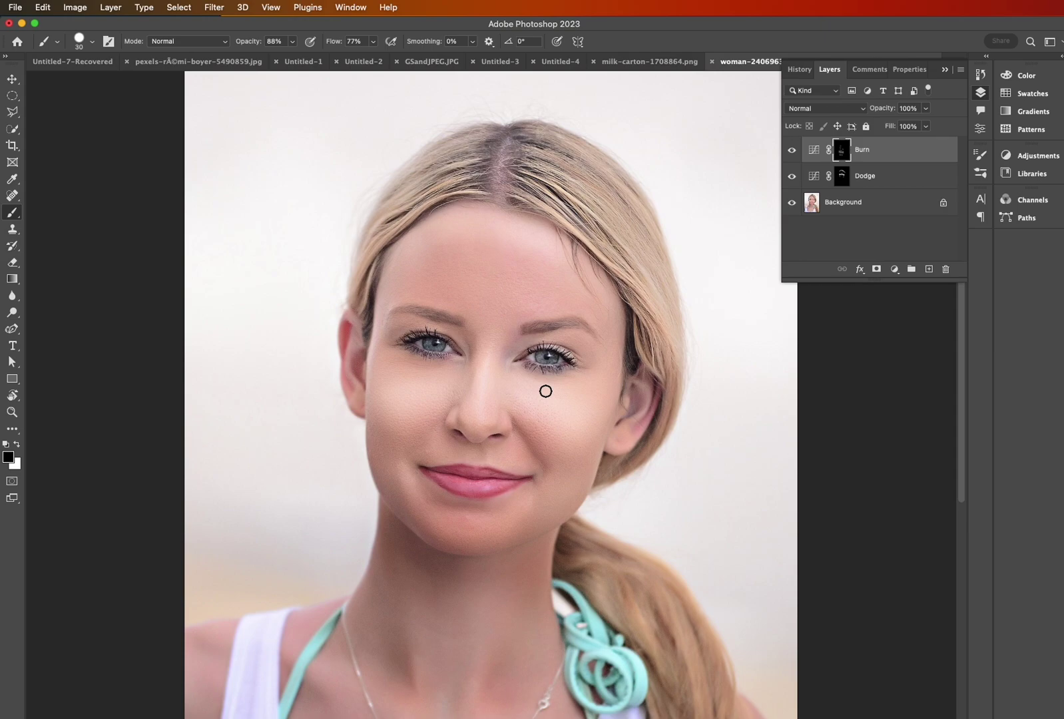